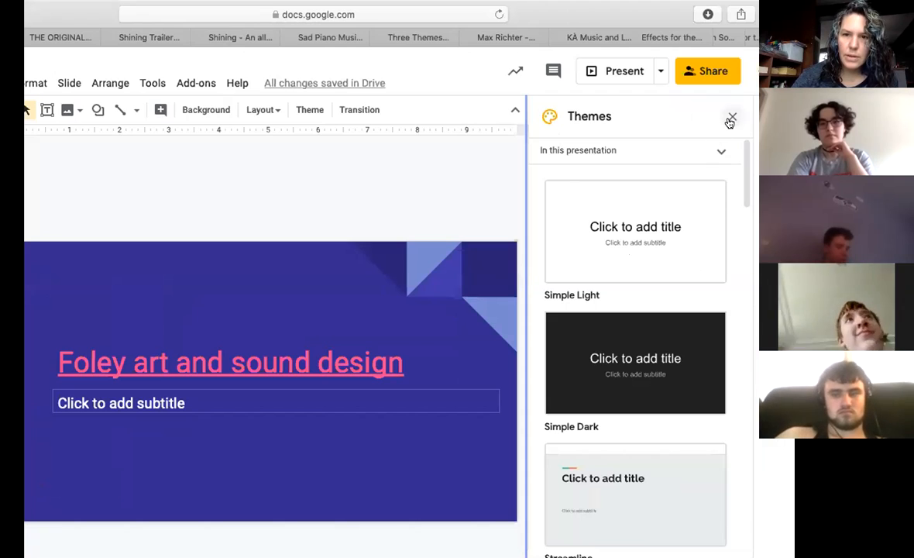
Step: Dismiss the Themes panel and show slide 2 with the Mary Poppins and Shining trailer links
click(731, 116)
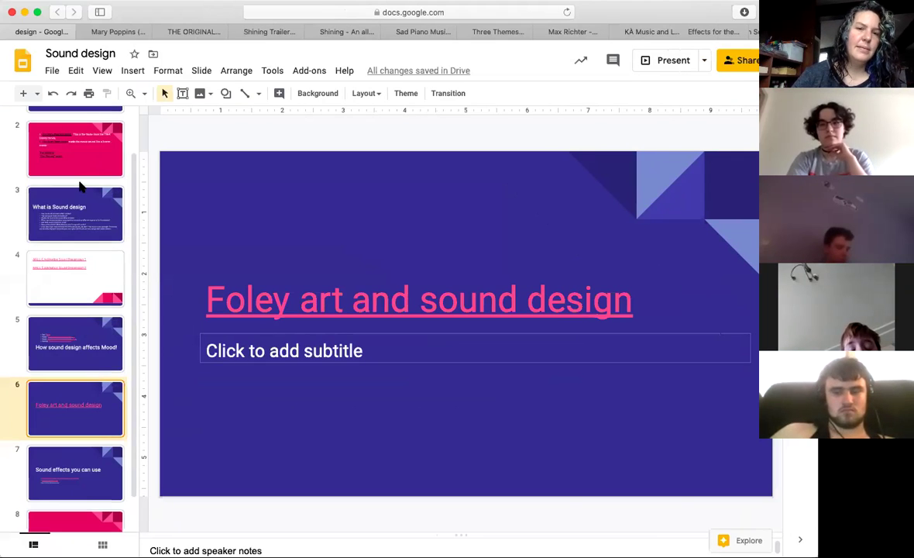
scroll(79, 186, up, 2)
click(55, 129)
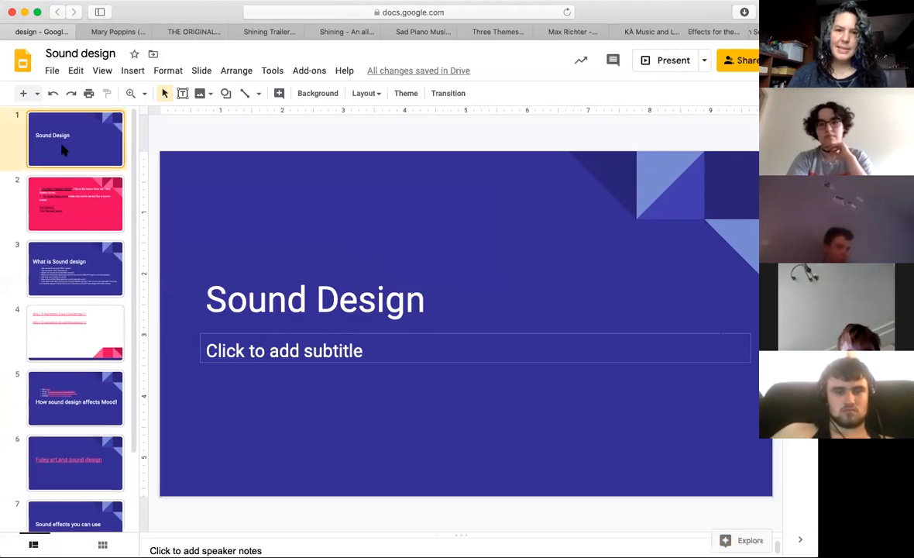
click(77, 204)
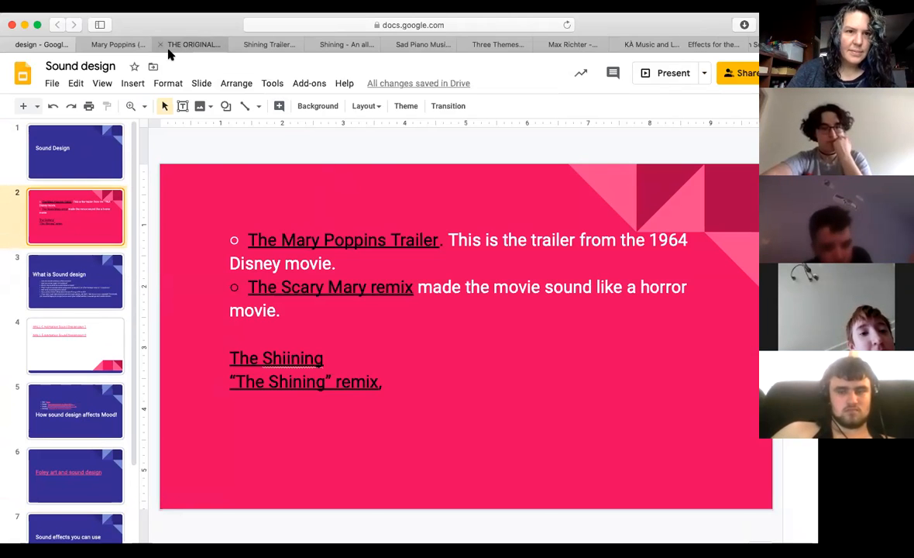
Step: Play the Mary Poppins (1964) trailer for the class and pause it around 1:30
click(131, 48)
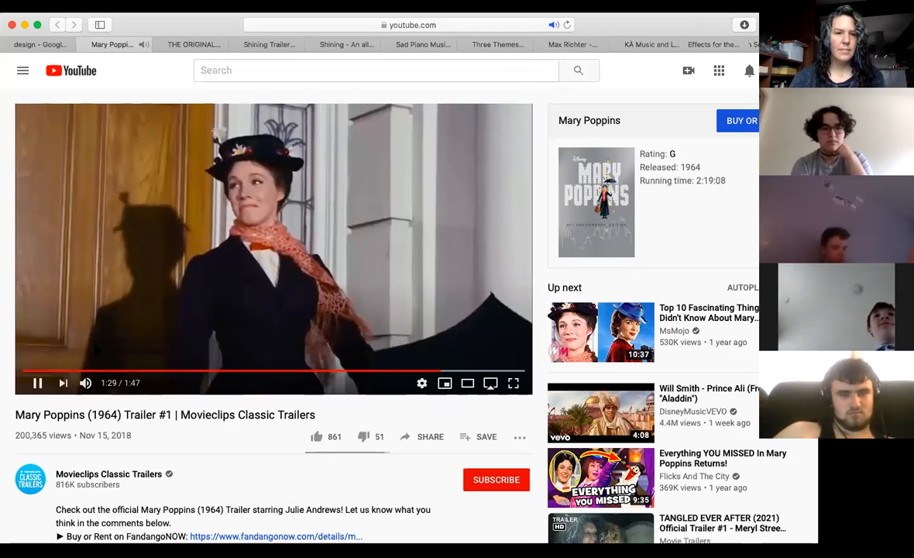
click(36, 385)
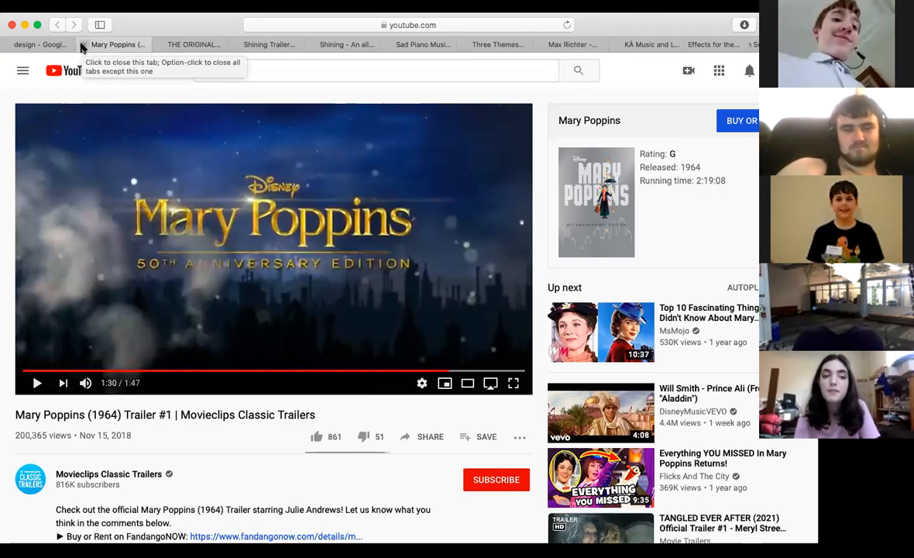
Step: Close the Mary Poppins trailer page, revealing the Scary 'Mary Poppins' Recut Trailer
click(83, 45)
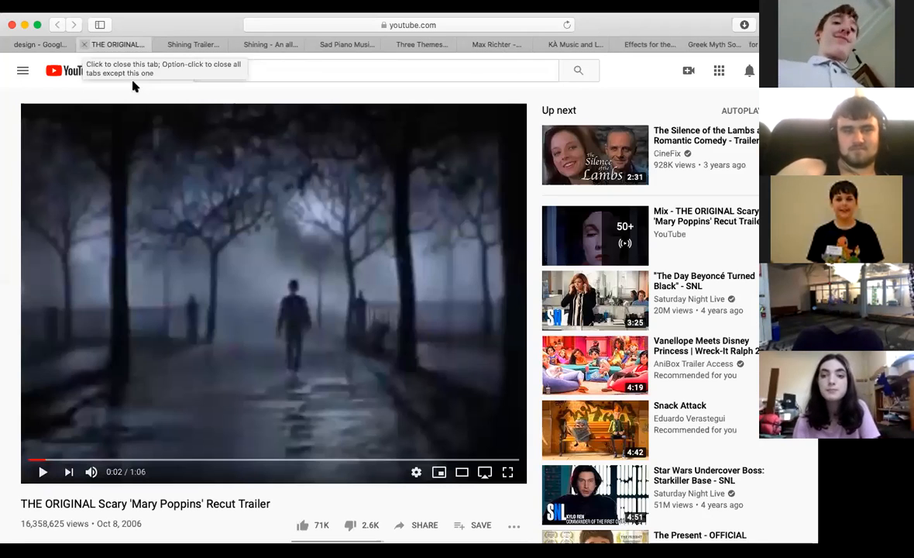
Step: Play the Scary Mary Poppins recut trailer and pause it at 1:05 of 1:06
click(41, 479)
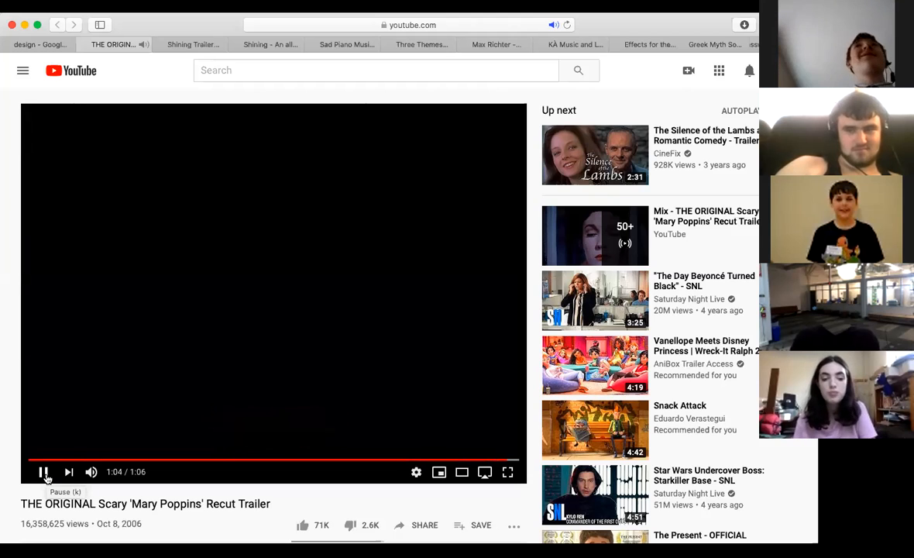
click(44, 472)
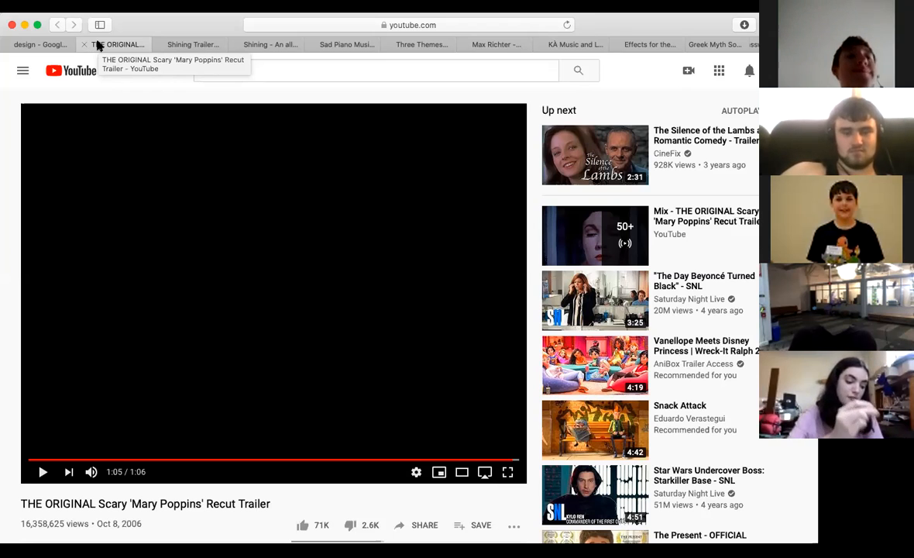
Step: Close the recut trailer page so The Shining Trailer becomes active and plays
click(84, 45)
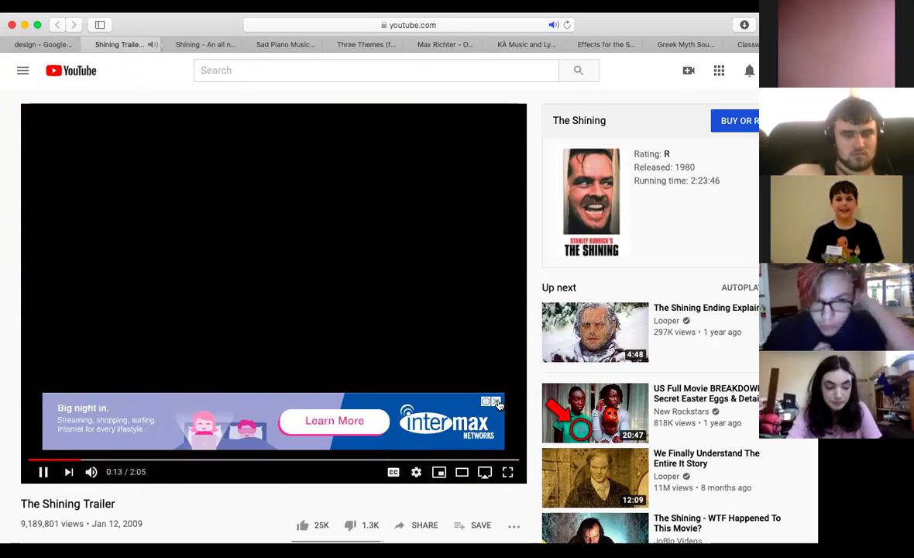
Step: Dismiss the advert over The Shining trailer and return to the Sound design deck
click(496, 402)
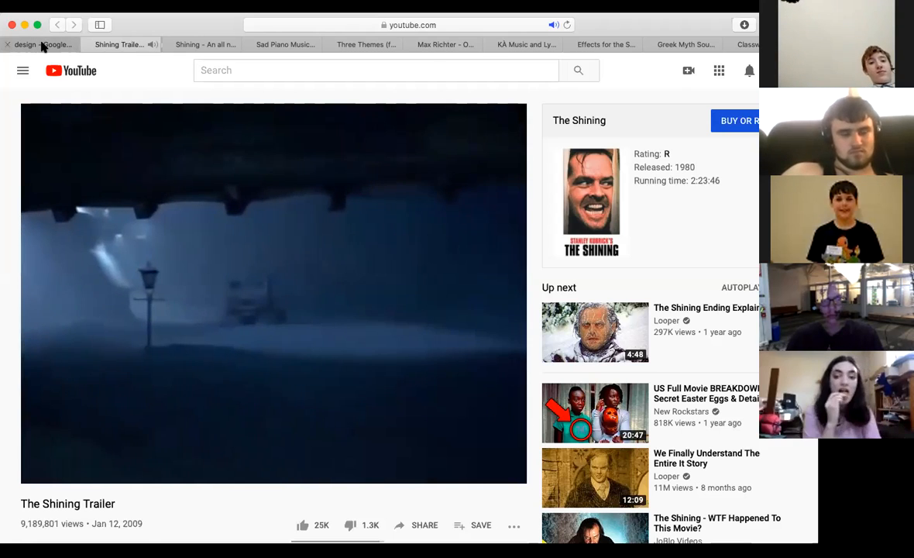
click(43, 45)
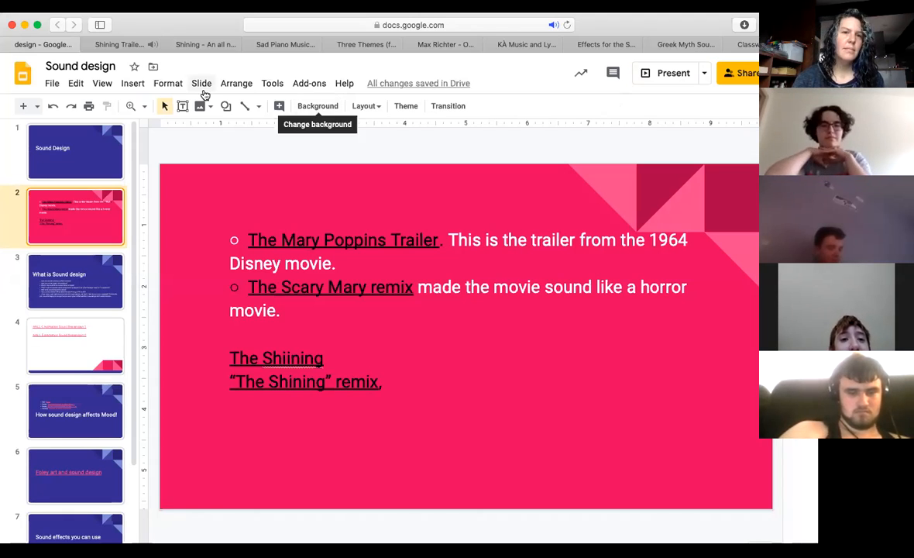
mouse_move(116, 44)
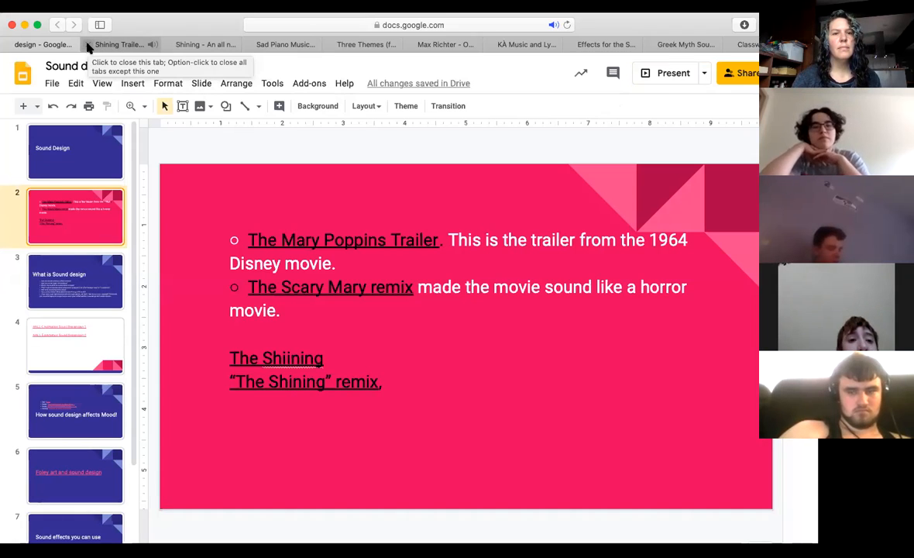
Step: Close the Shining trailer page and correct the heading 'The Shiining' to 'The Shining'
click(88, 44)
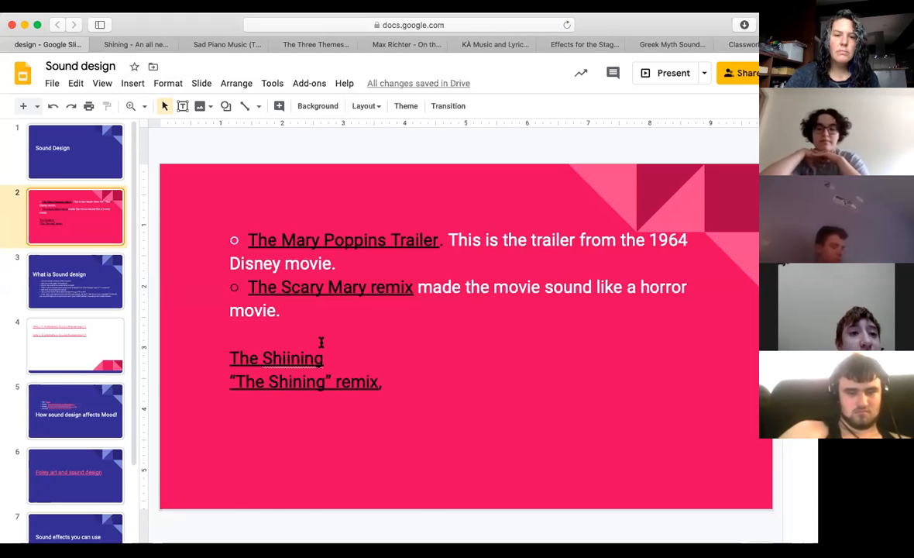
click(323, 341)
key(BackSpace)
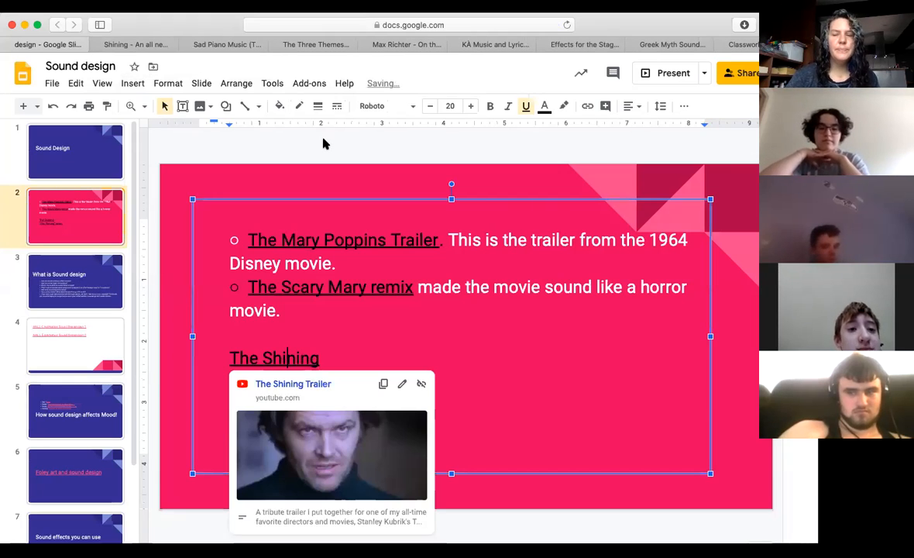
click(324, 143)
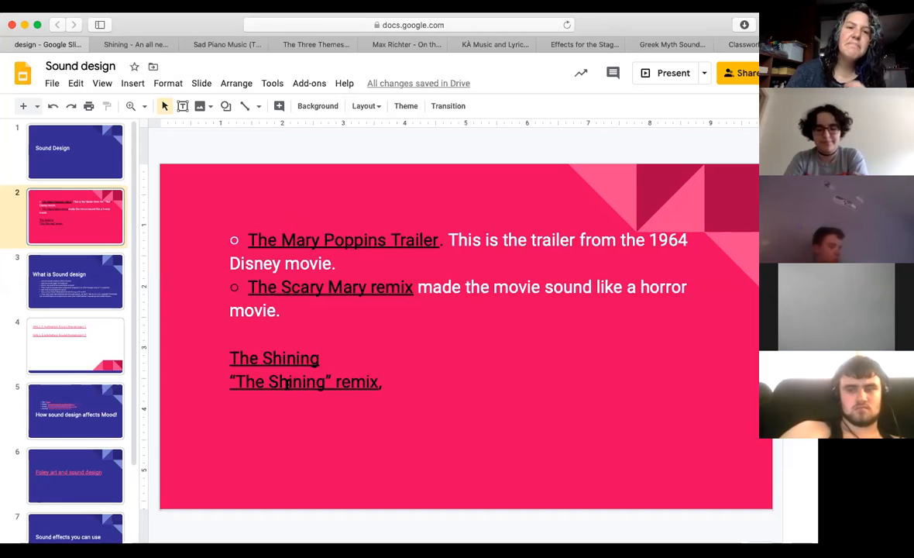
Step: Resume the 'Shining - An all new romantic comedy' remix with Space and go back to the slides
click(136, 44)
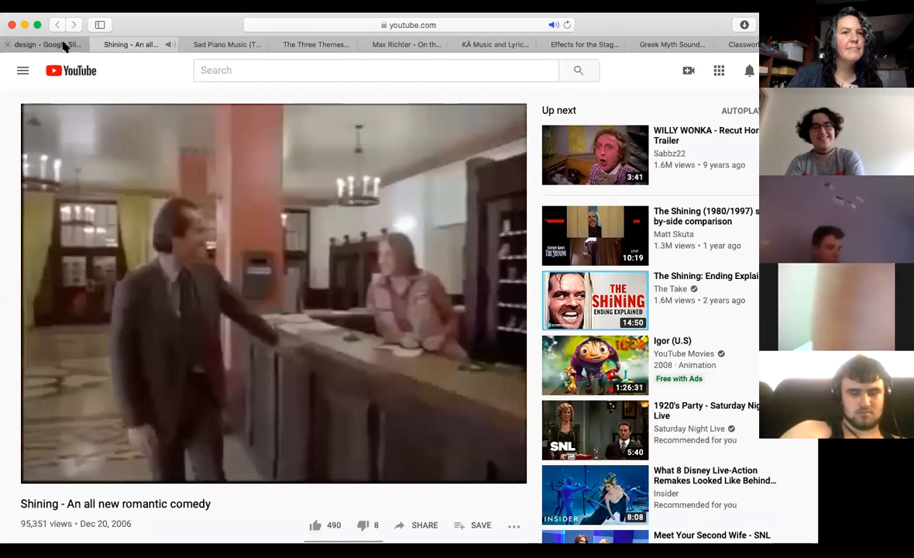
click(65, 47)
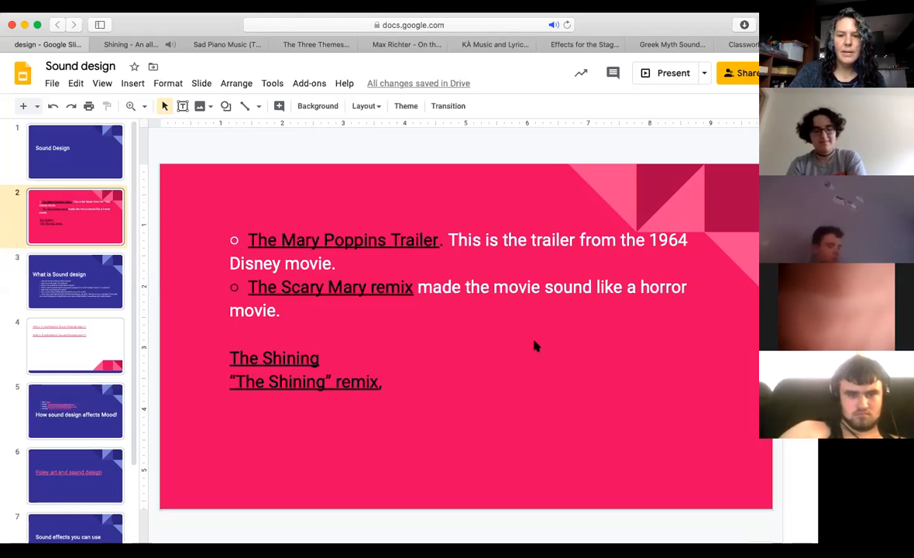
click(122, 44)
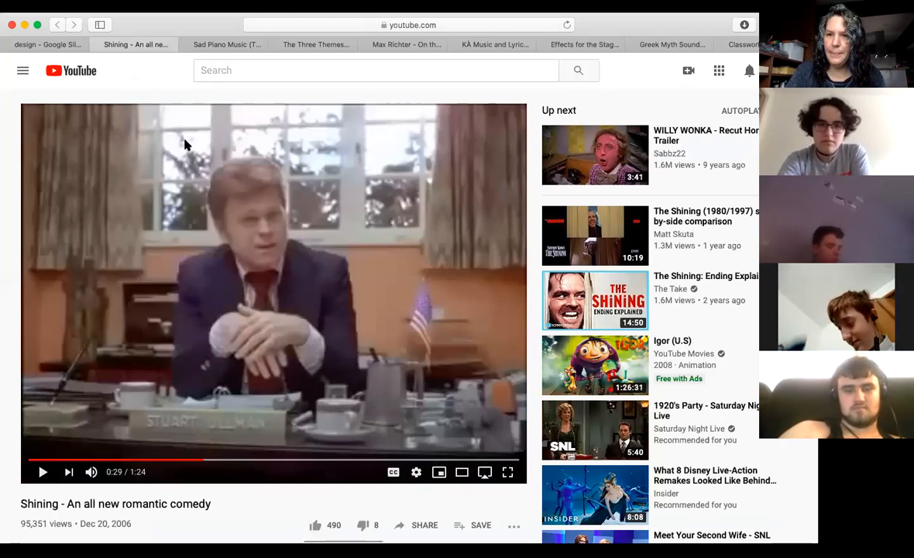
key(space)
click(44, 44)
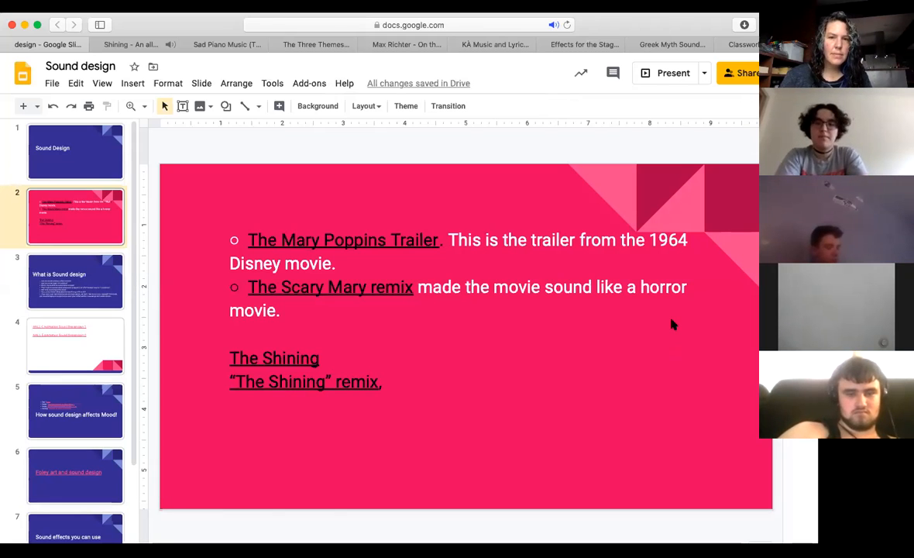
Step: Close the Shining remix video page and return to the Sound design slide deck
click(124, 46)
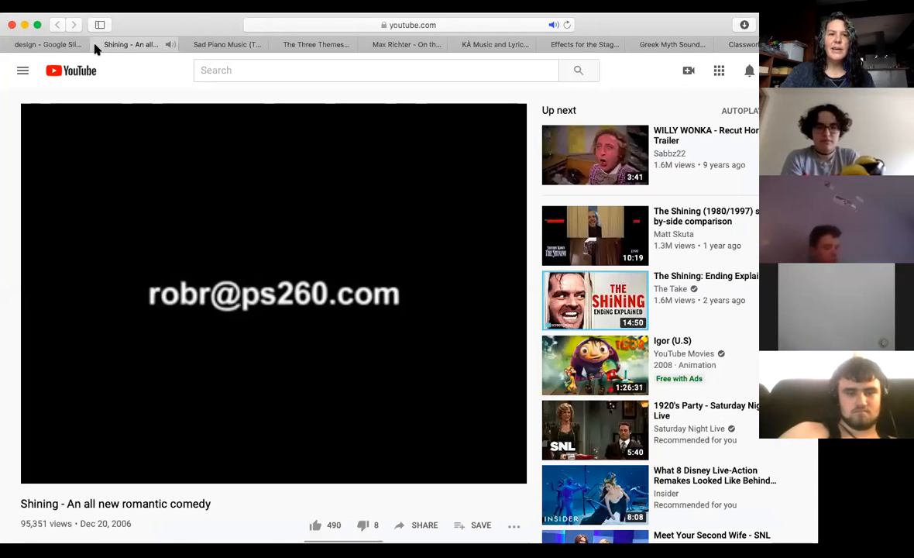
click(97, 46)
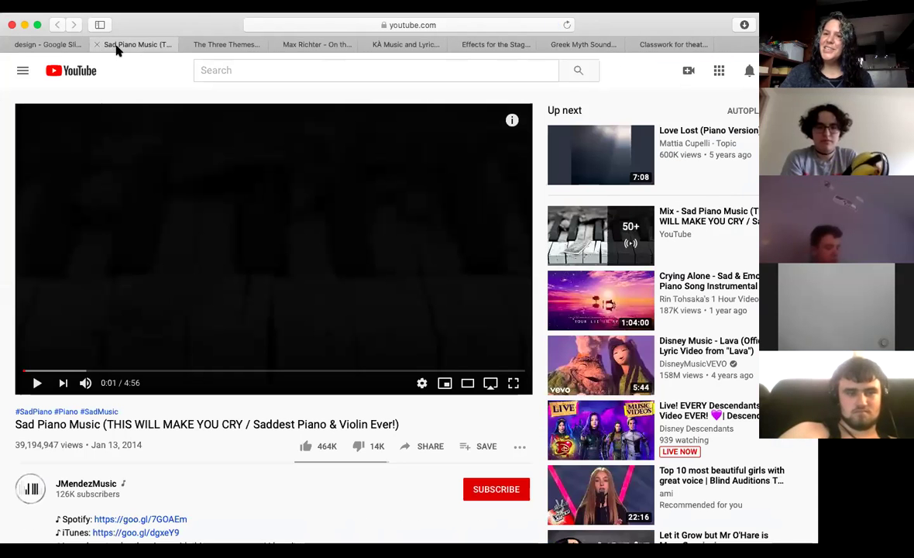
click(71, 46)
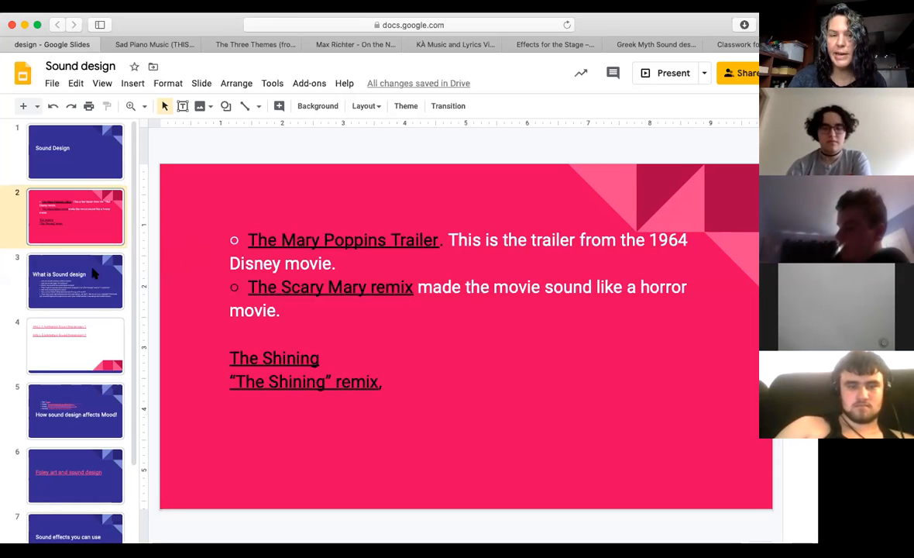
Step: Show slide 3, 'What is Sound design', with its discussion questions on sound, mood and copyright
click(122, 271)
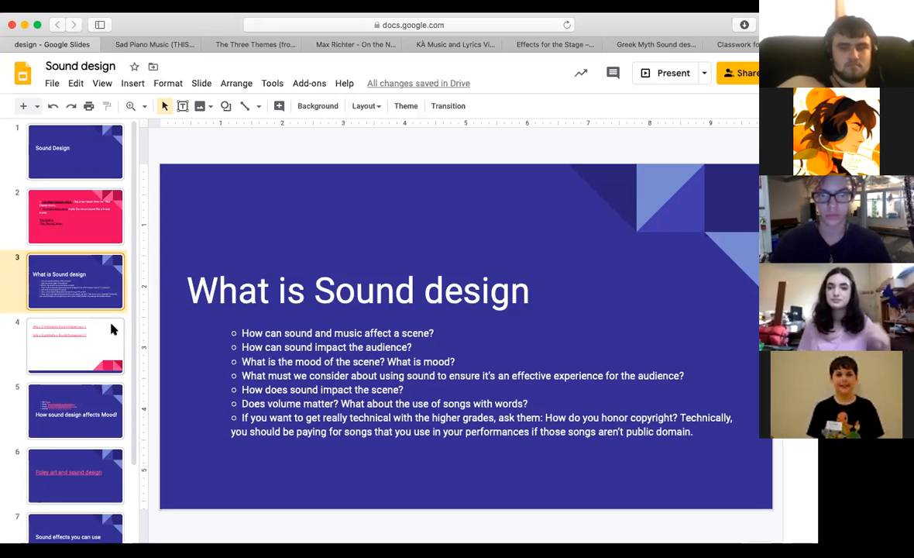
Step: Move the Foley art and sound design slide to fourth position and reveal its title's video link
click(85, 467)
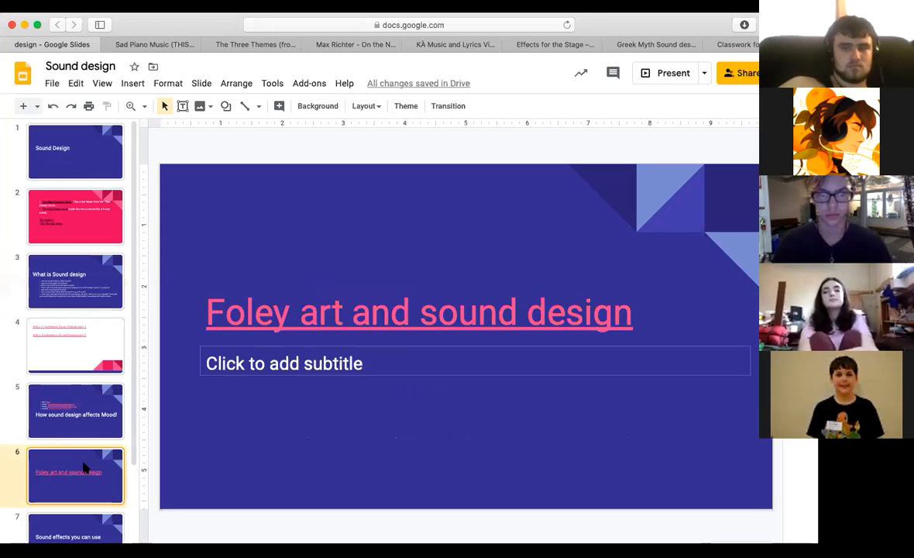
drag(85, 467, 75, 319)
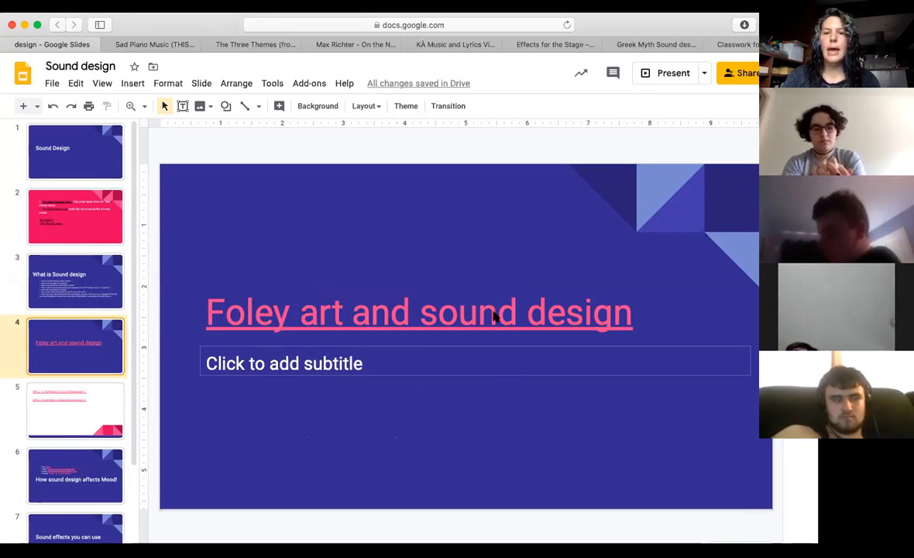
click(493, 312)
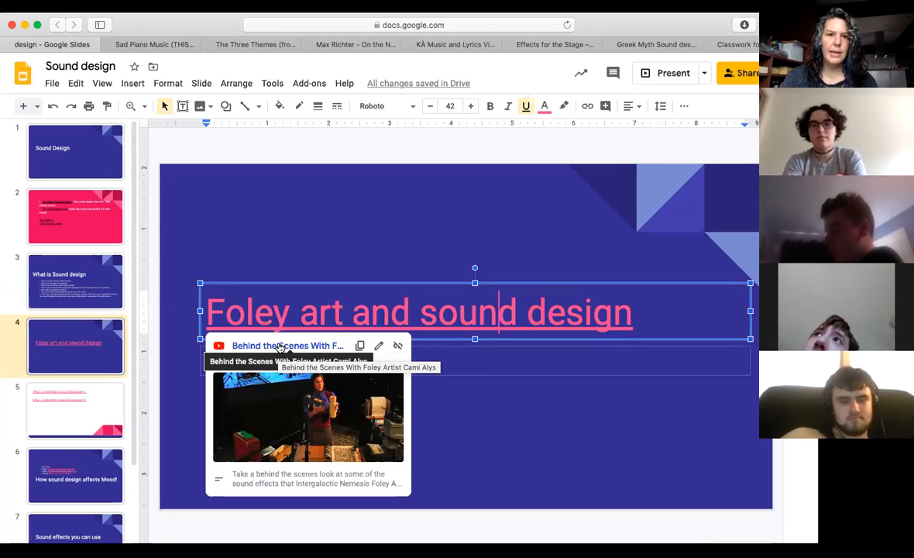
Step: Open the linked 'Behind the Scenes With Foley Artist Cami Alys' video and pause it
click(279, 347)
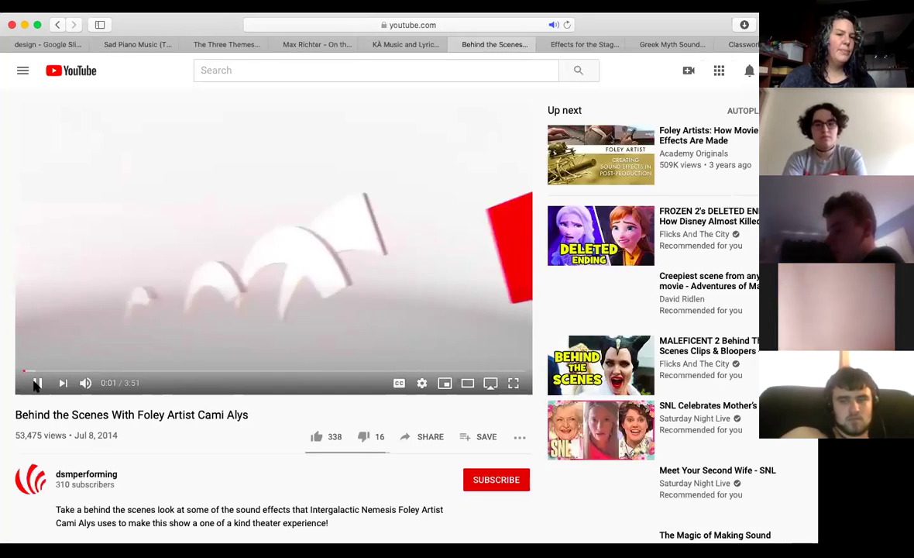
click(36, 383)
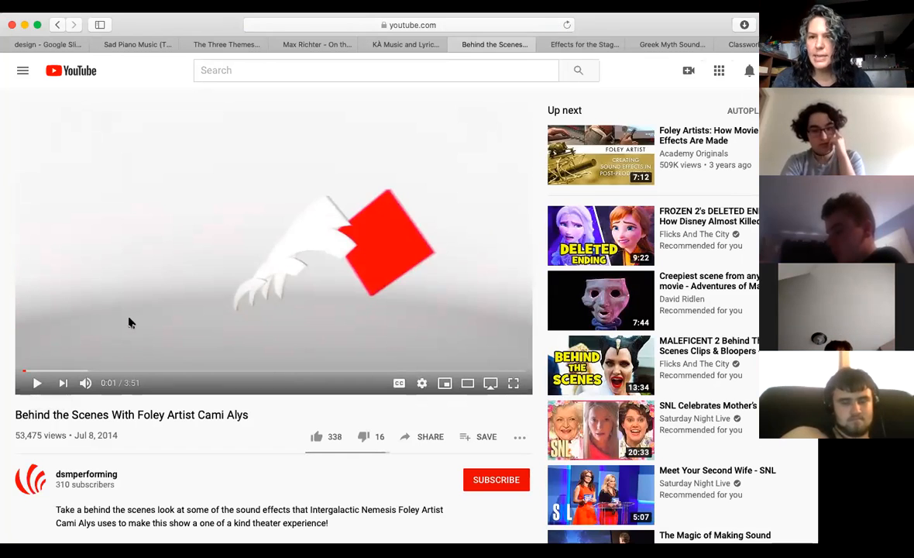
Step: Play the Foley artist video through to about 3:47 of 3:51
click(35, 384)
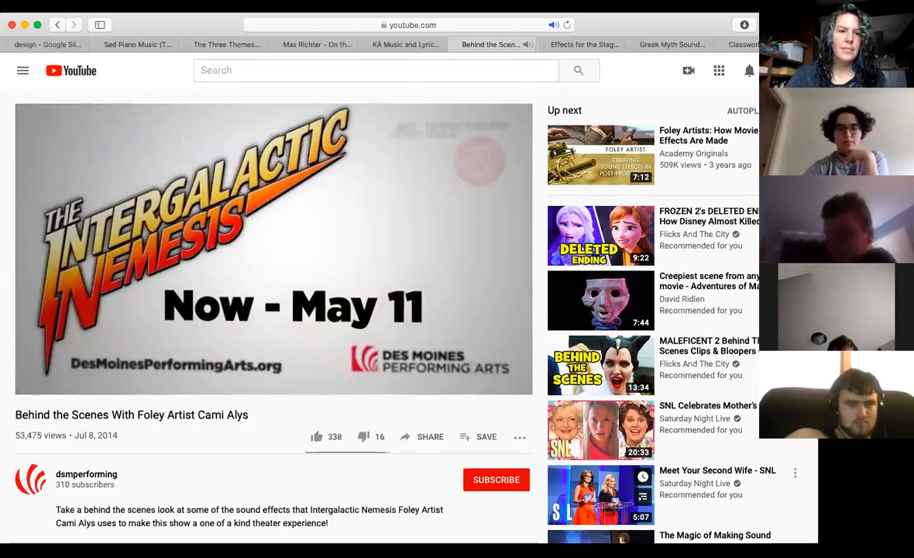
Step: Pause and close the Foley artist video, returning to slide 4 of the Sound design deck
click(37, 383)
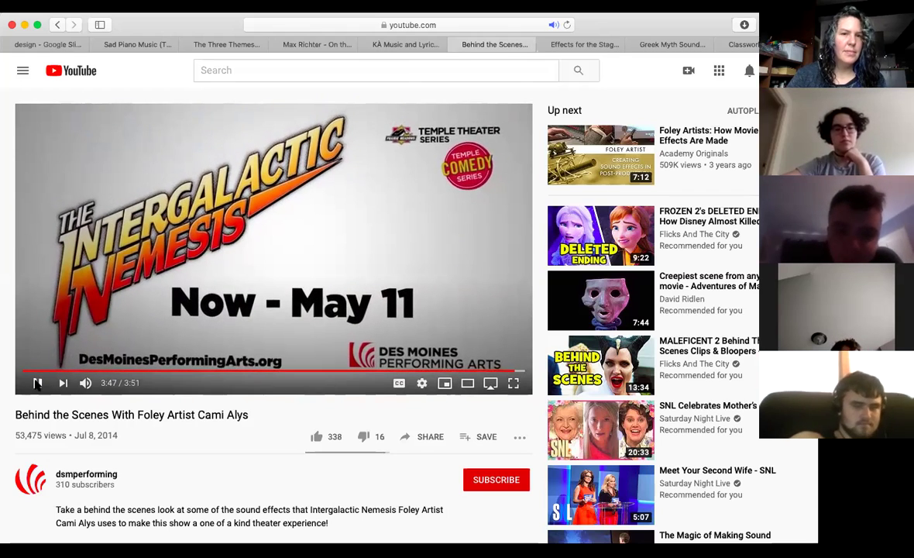
click(456, 45)
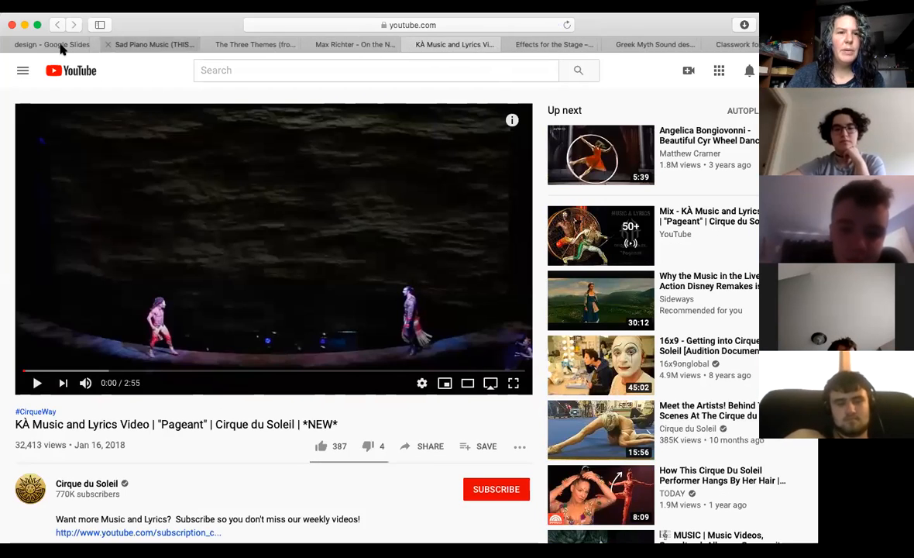
click(33, 46)
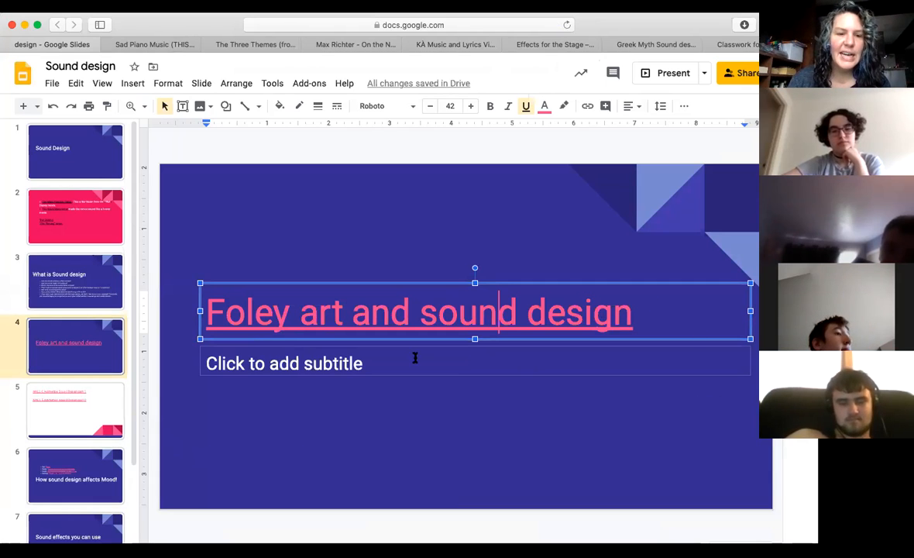
Step: Step through the WALL-E slide to slide 6, 'How sound design affects Mood!'
click(69, 415)
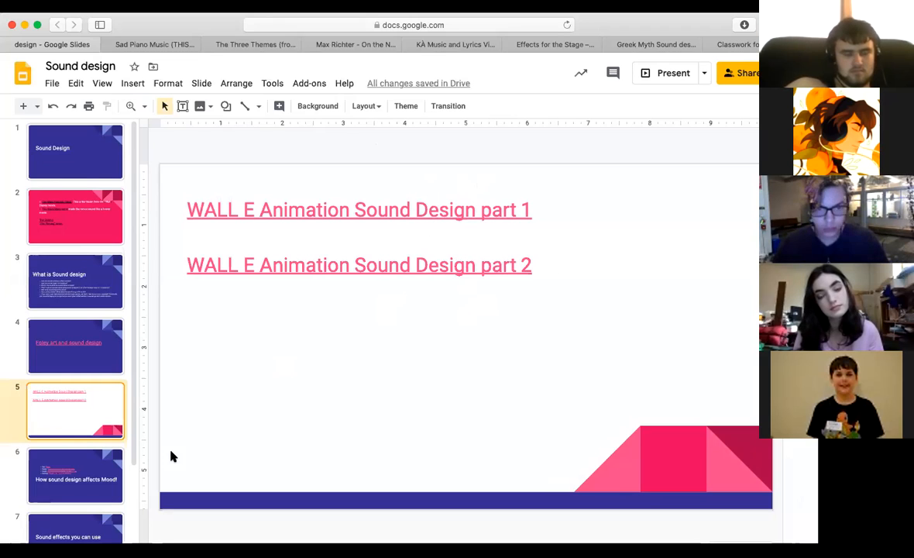
click(66, 470)
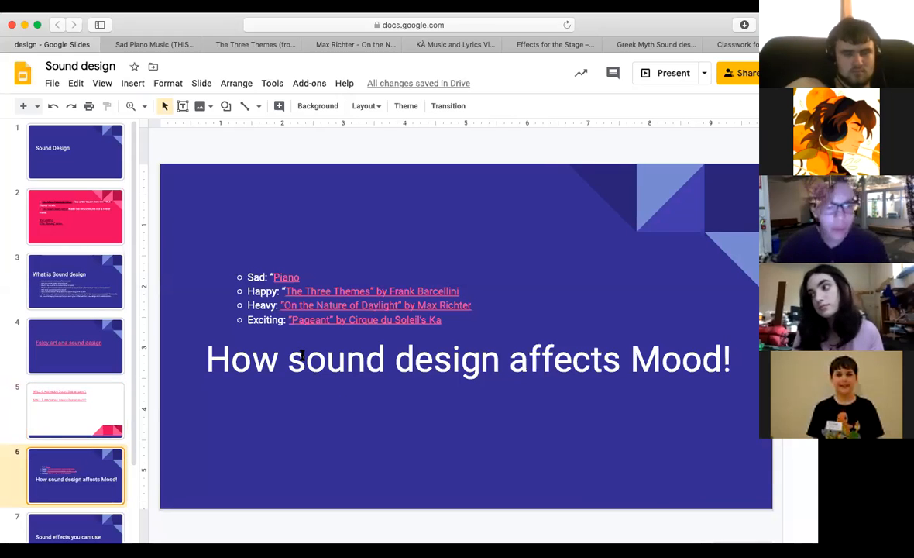
mouse_move(151, 44)
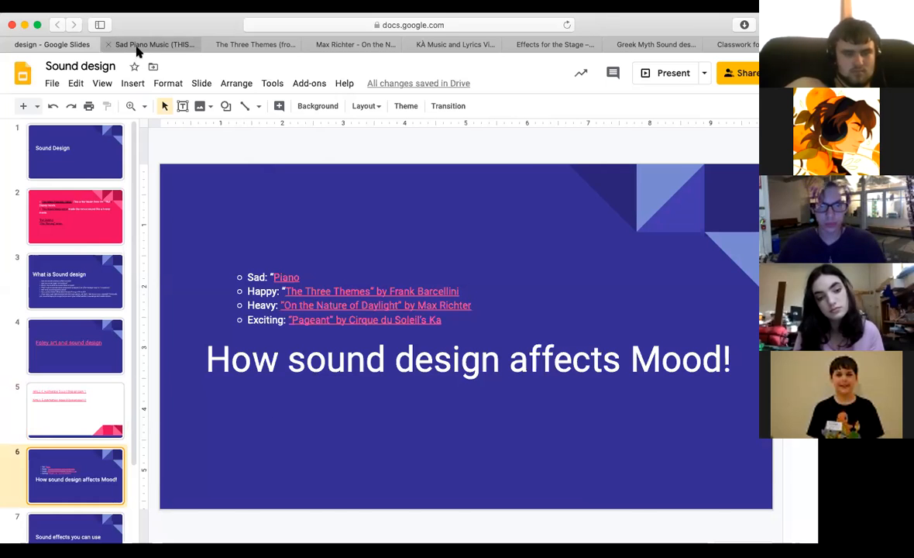
Step: Play the sad piano example, skipping the ad and jumping to around 0:24
click(137, 44)
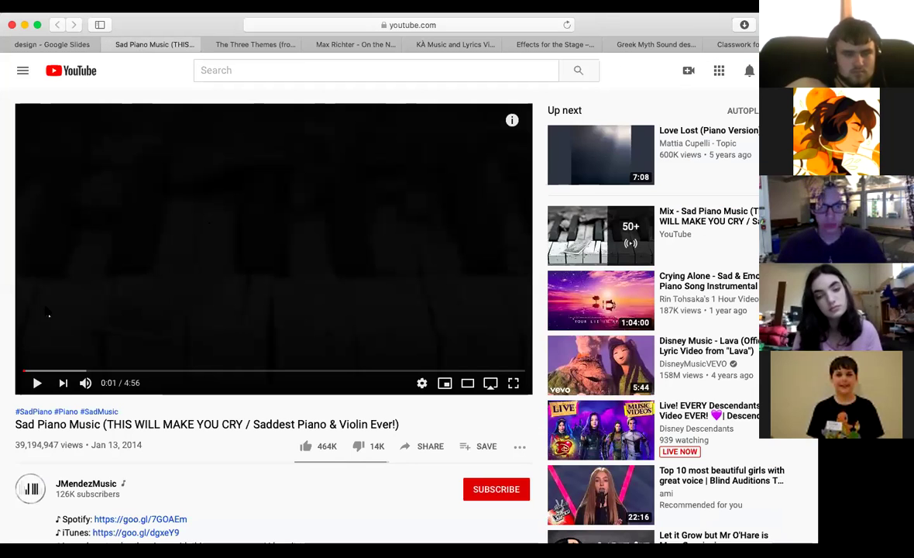
click(36, 385)
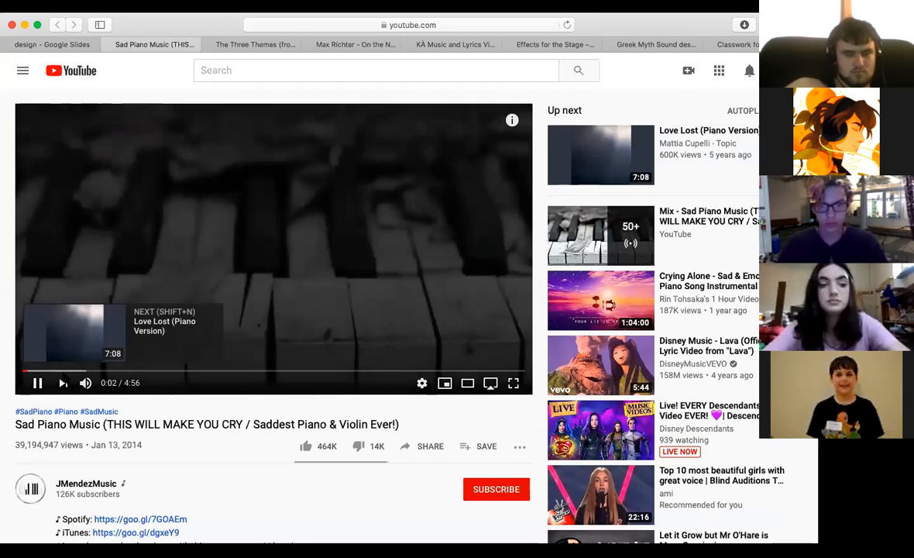
click(62, 372)
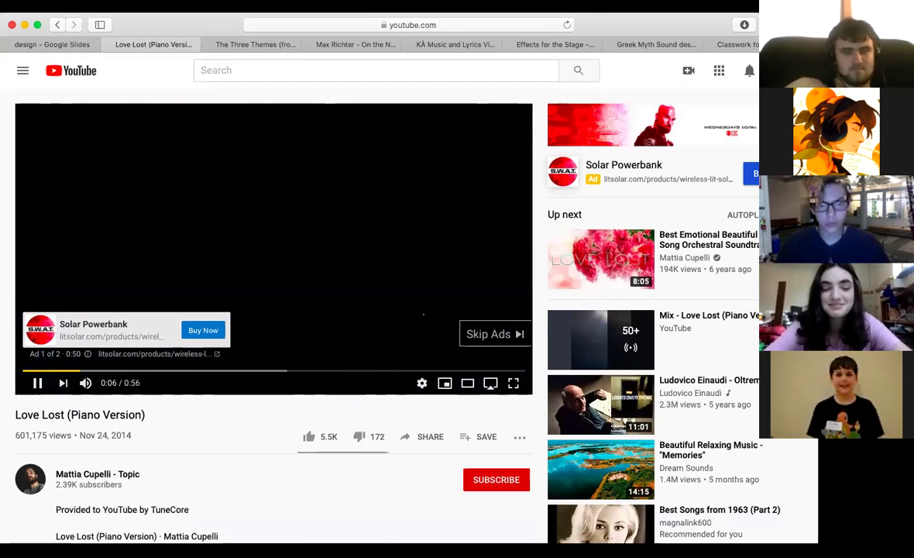
click(492, 333)
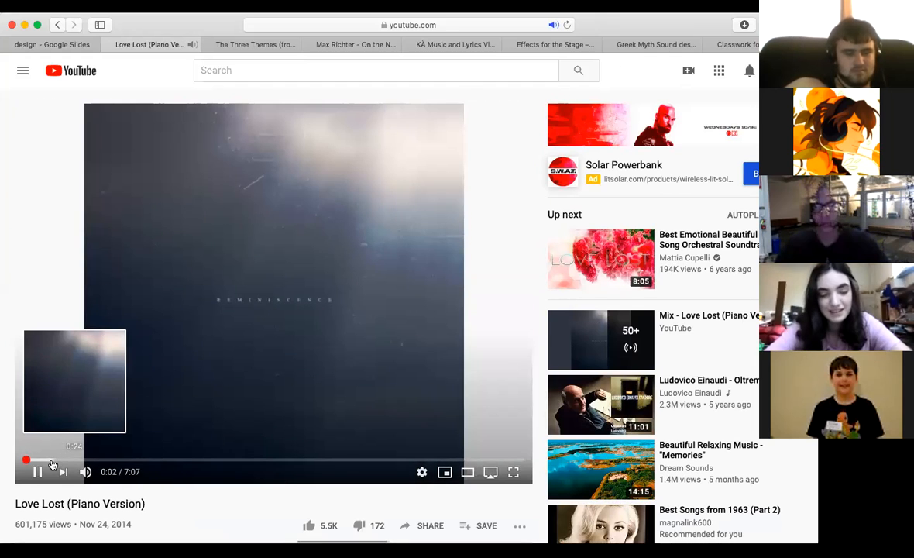
click(51, 460)
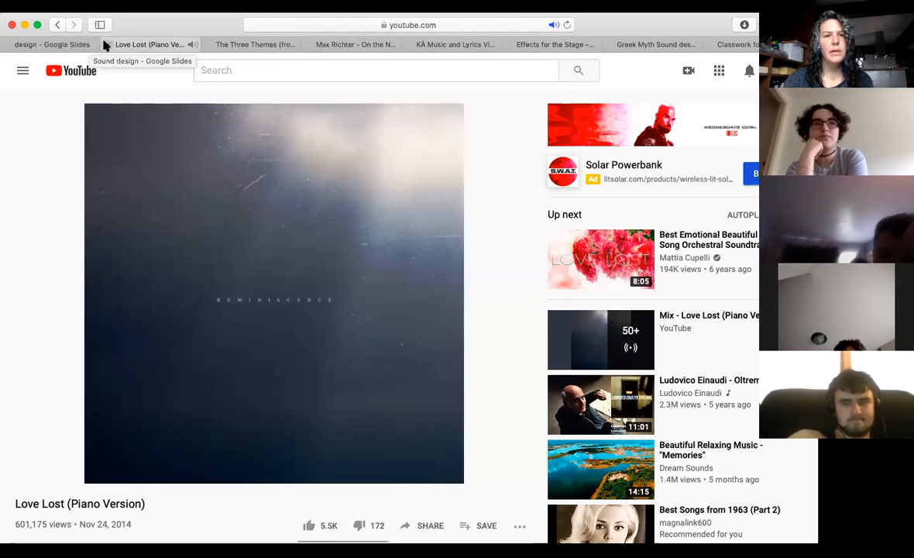
Step: Close the sad piano tab and play The Three Themes (from "Mon oncle") at slightly lower volume
click(107, 45)
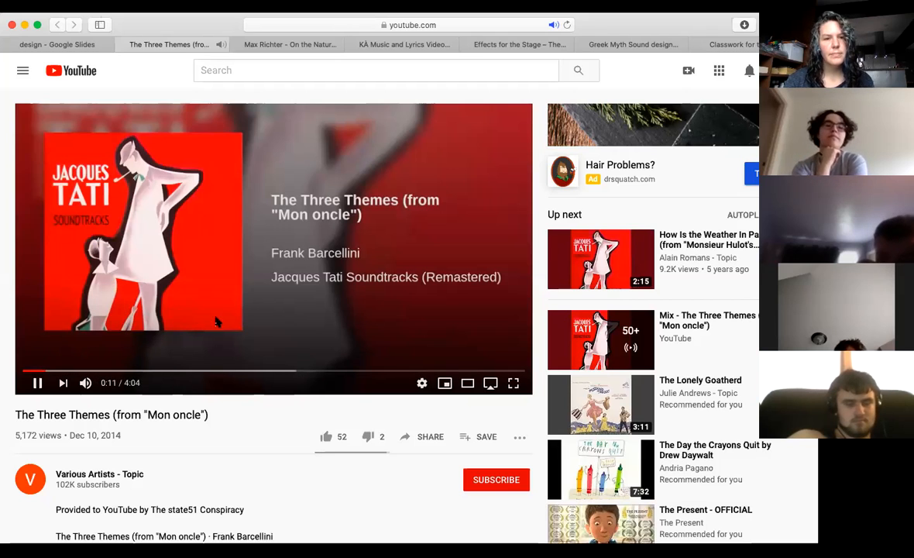
mouse_move(85, 383)
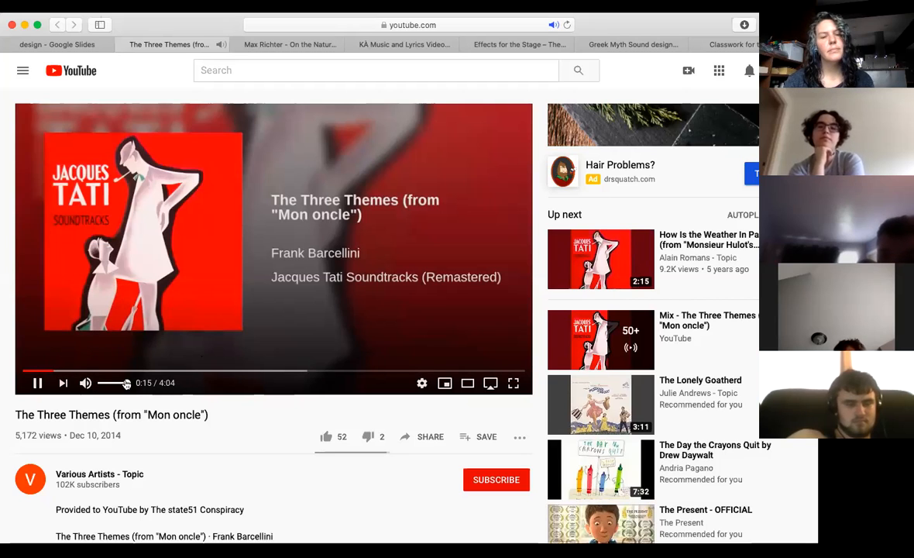
drag(126, 384, 116, 387)
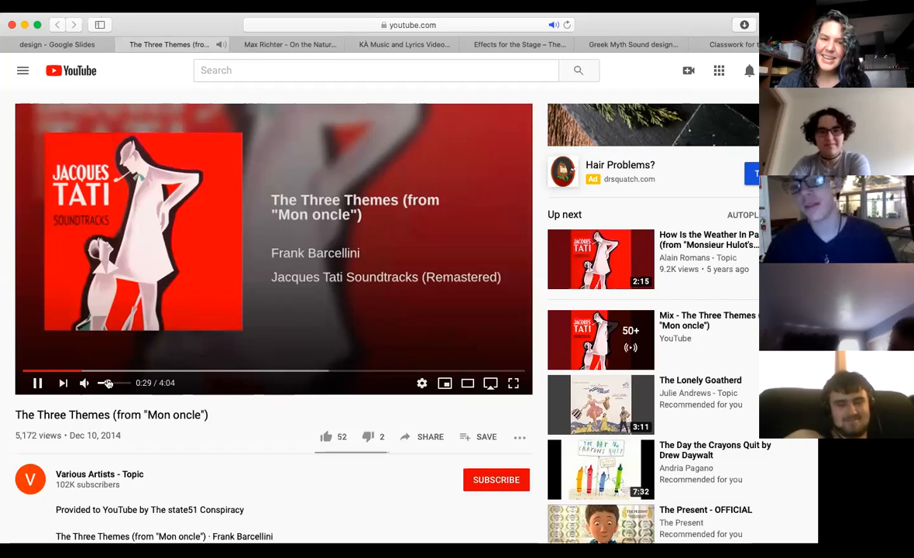
drag(108, 382, 111, 383)
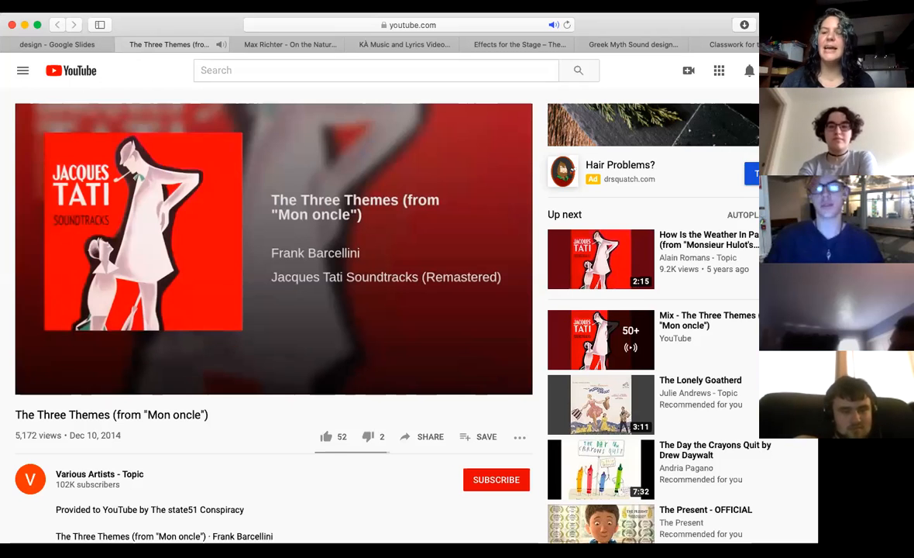
Step: Close The Three Themes and start the Max Richter video, dismissing its ad overlay
click(130, 44)
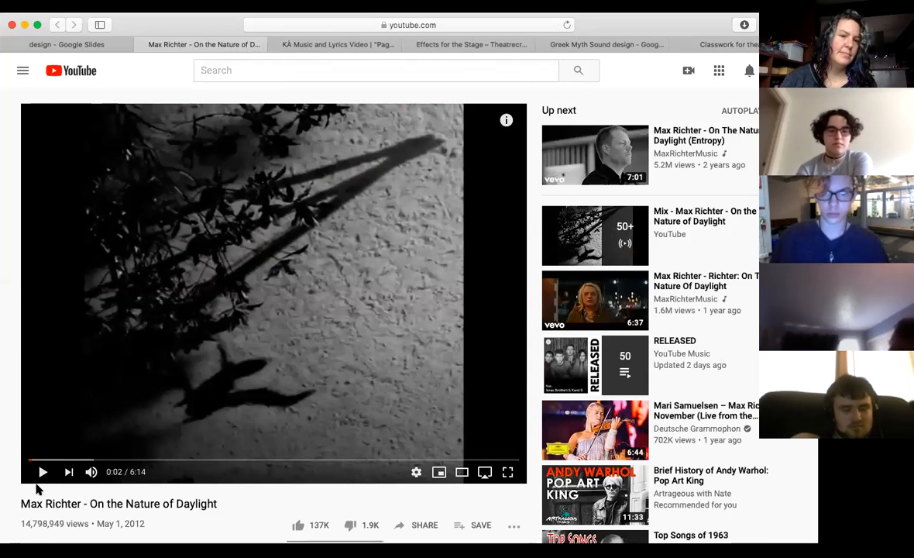
key(space)
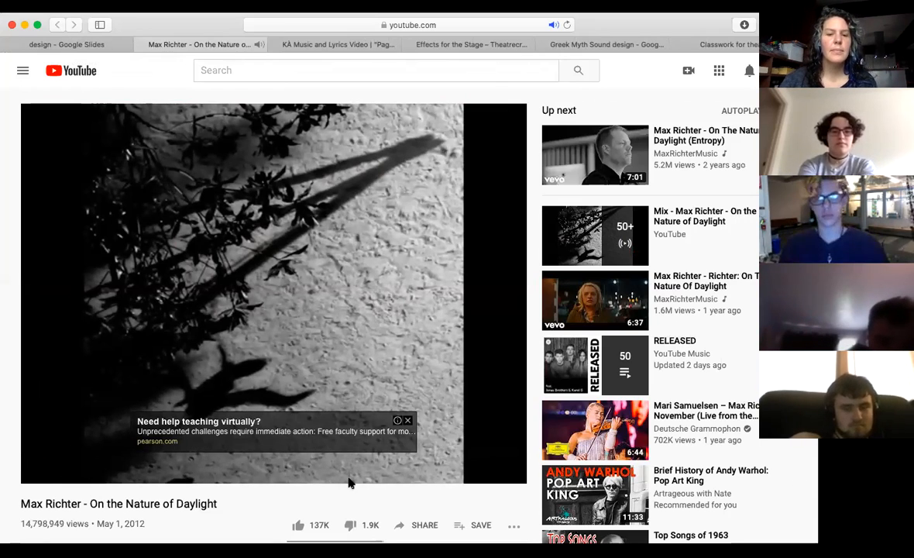
click(408, 422)
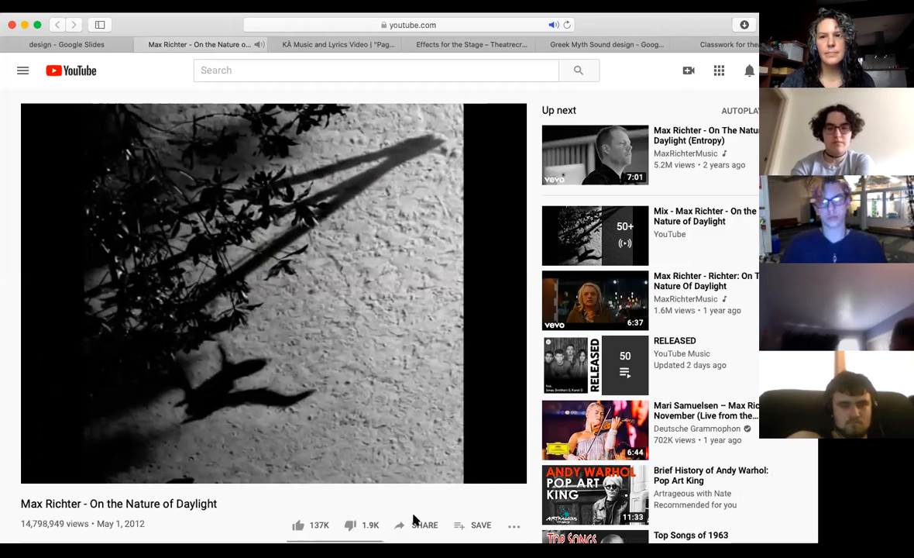
click(713, 28)
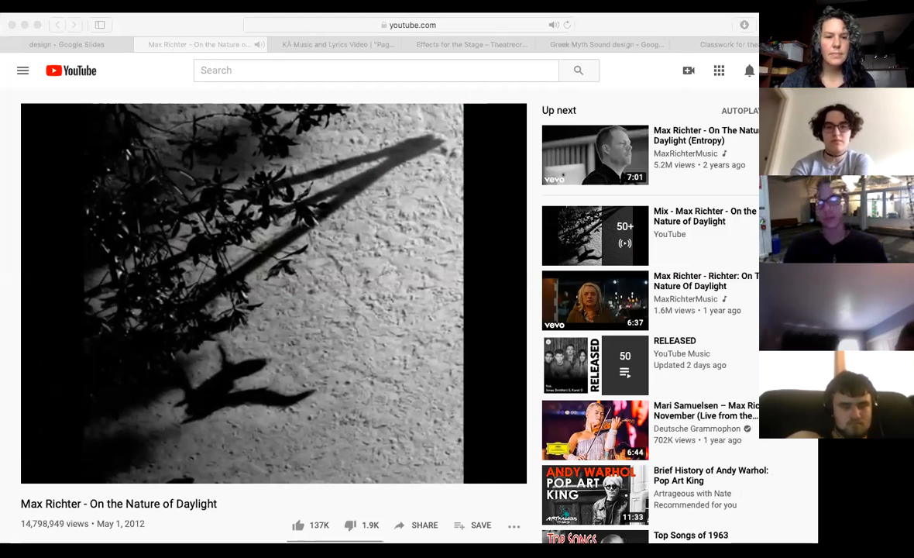
Step: Lower the Max Richter volume a little, then close it to bring up the Cirque du Soleil Pageant video
click(135, 460)
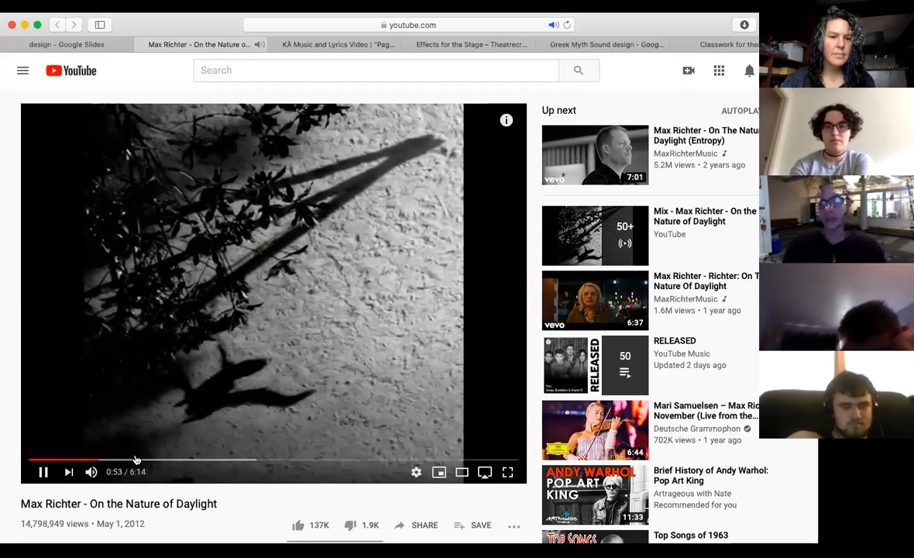
drag(136, 473, 117, 475)
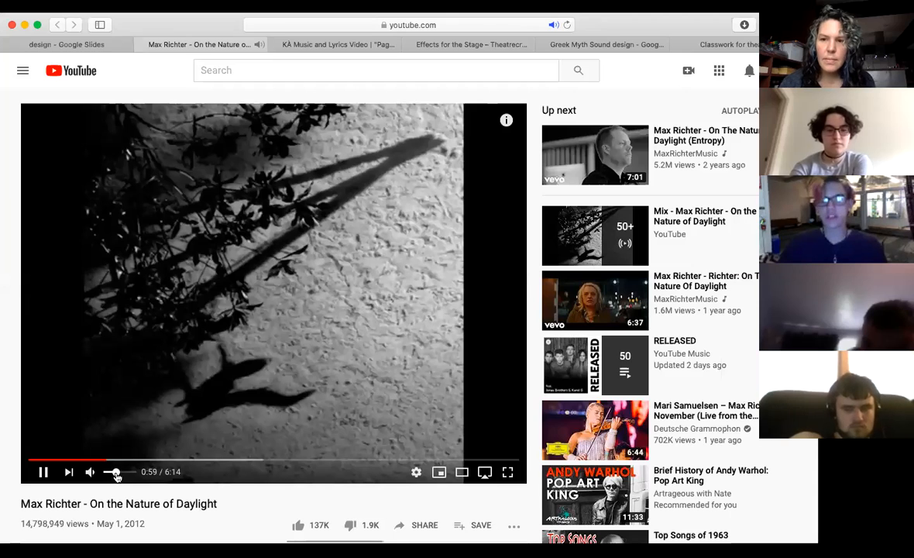
drag(113, 475, 114, 474)
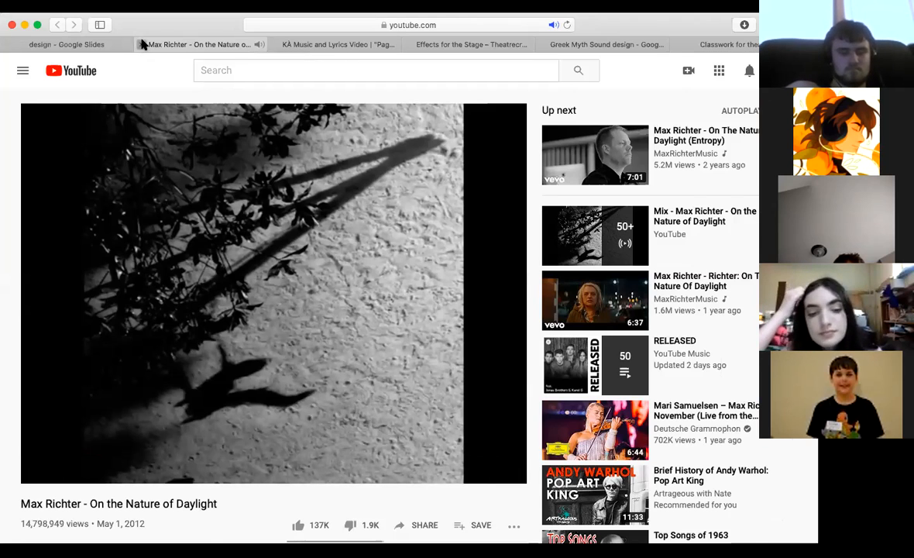
click(143, 45)
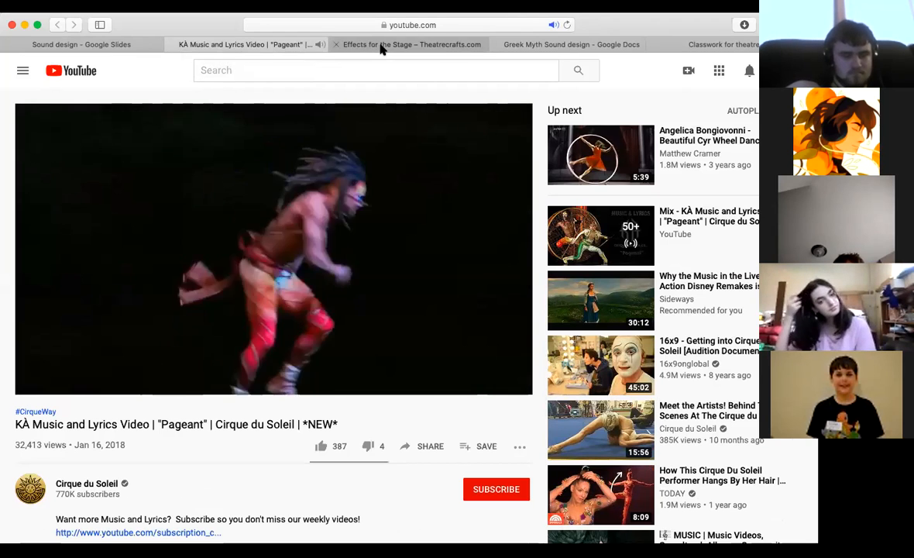
Step: Return to the Pageant video, dismiss its banner ad and turn the volume down
click(381, 46)
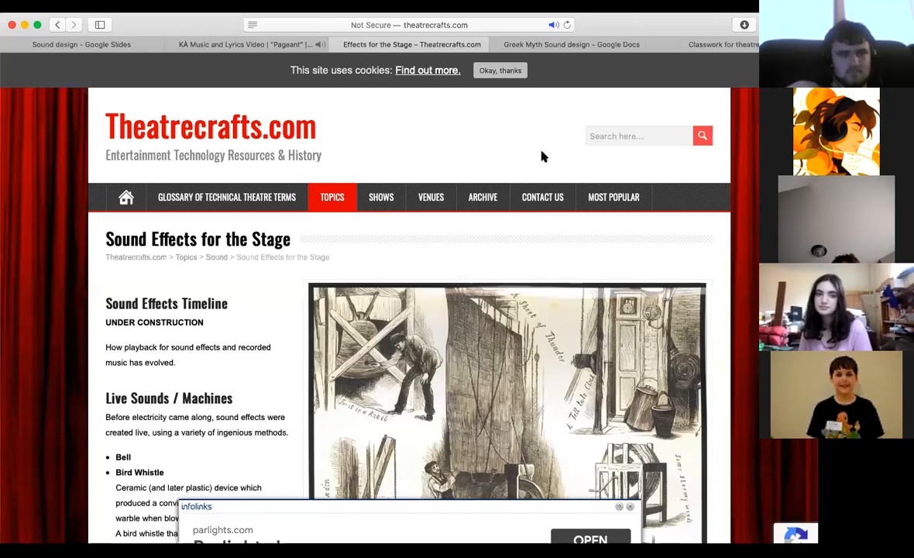
mouse_move(232, 44)
click(213, 46)
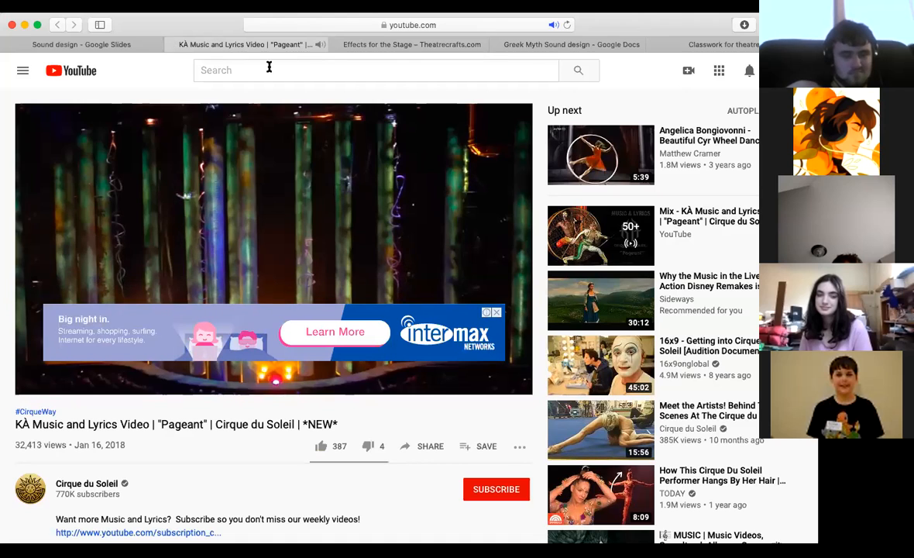
click(493, 313)
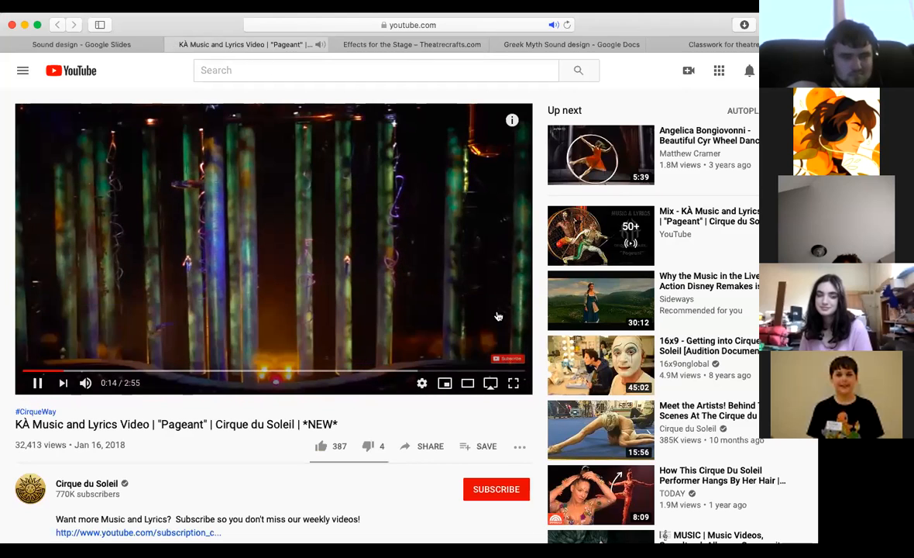
mouse_move(85, 382)
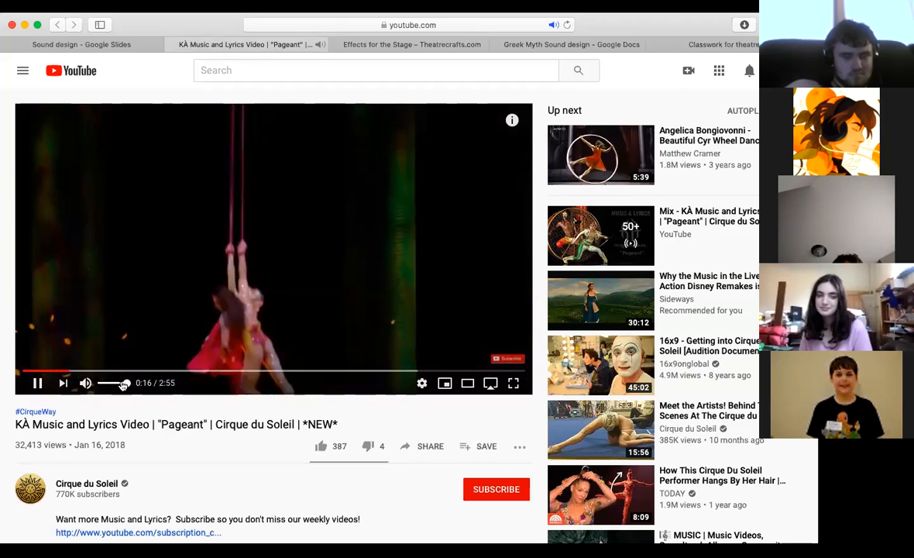
click(121, 385)
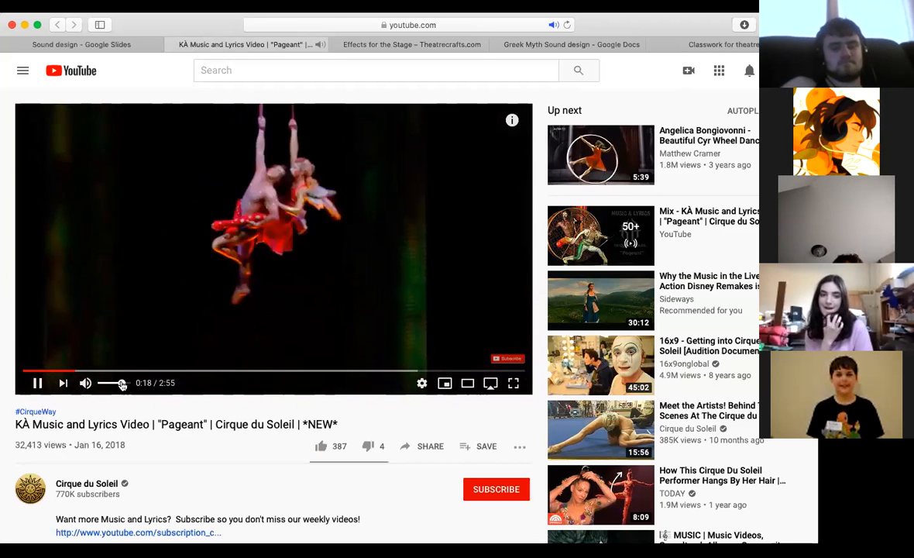
drag(122, 385, 106, 385)
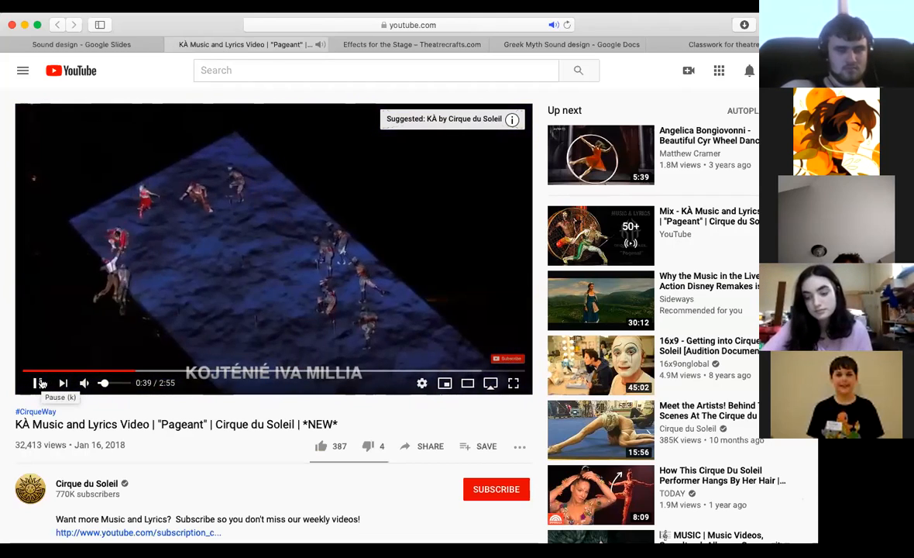
Step: Pause Pageant at 0:41 and go back to the Sound design deck on slide 6
click(40, 382)
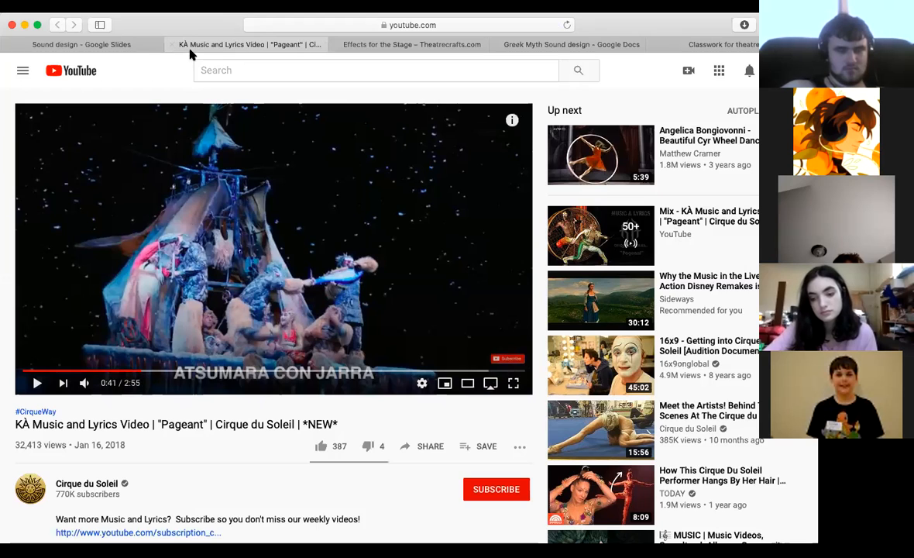
click(120, 44)
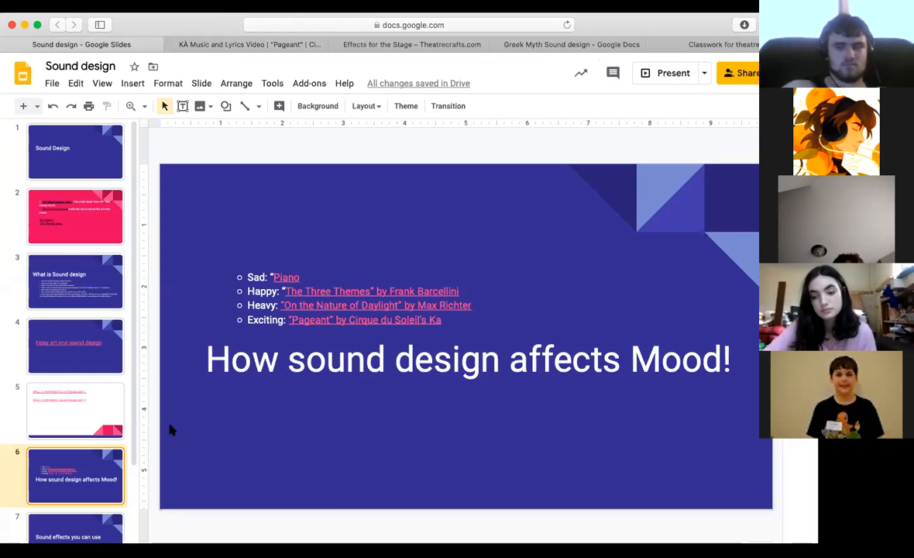
Step: Advance through the Sound effects slide to Assignment and open the Greek Myth Sound design document
click(55, 531)
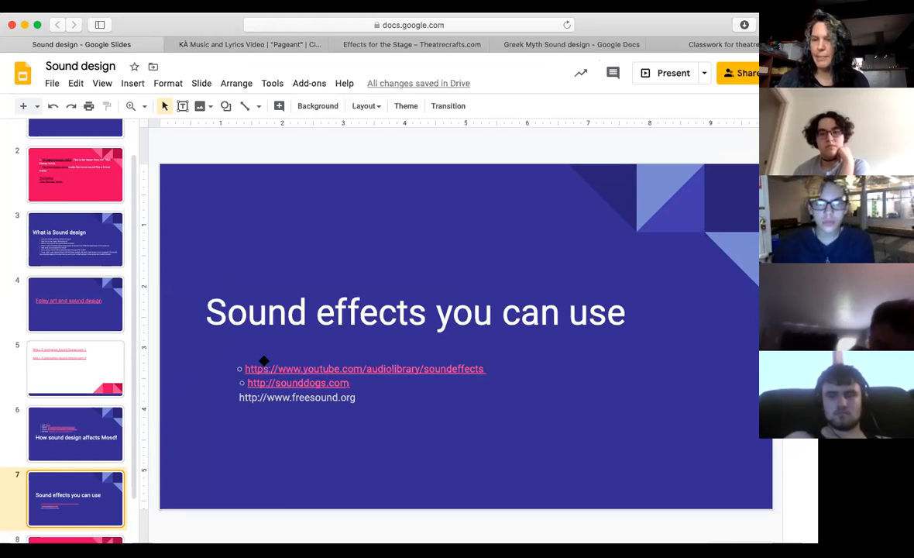
scroll(134, 356, down, 2)
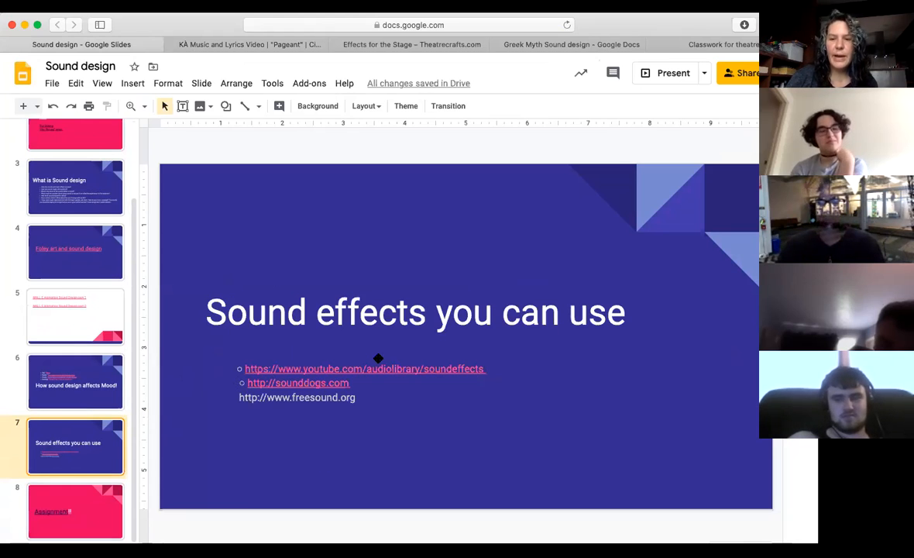
click(68, 512)
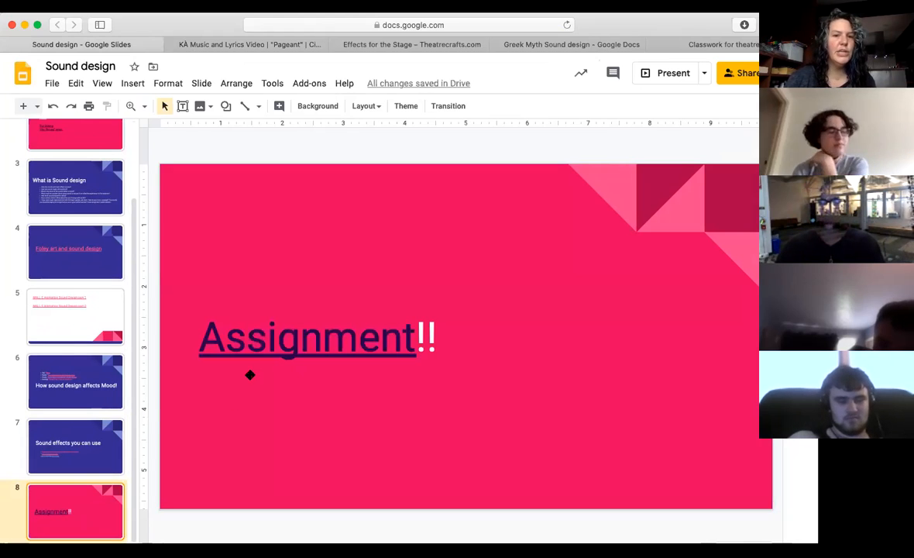
click(261, 340)
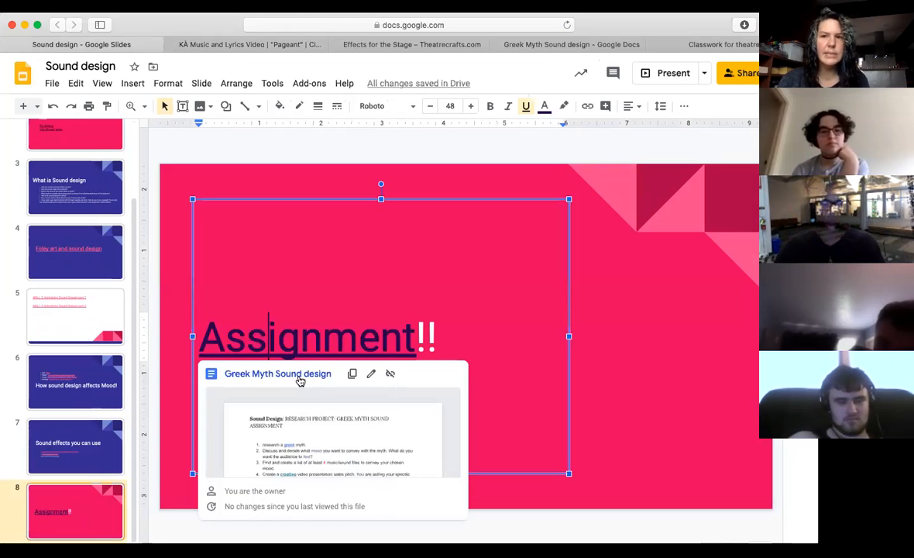
click(278, 373)
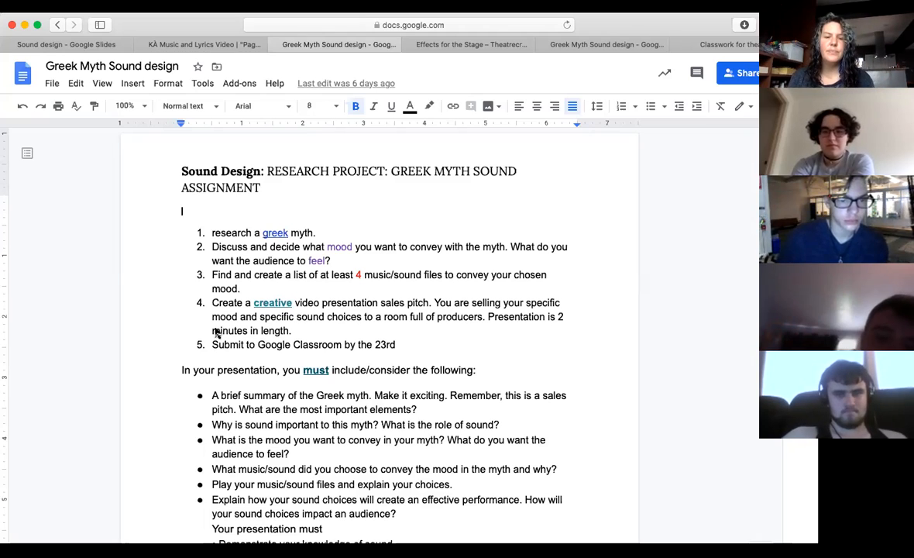
scroll(267, 407, down, 1)
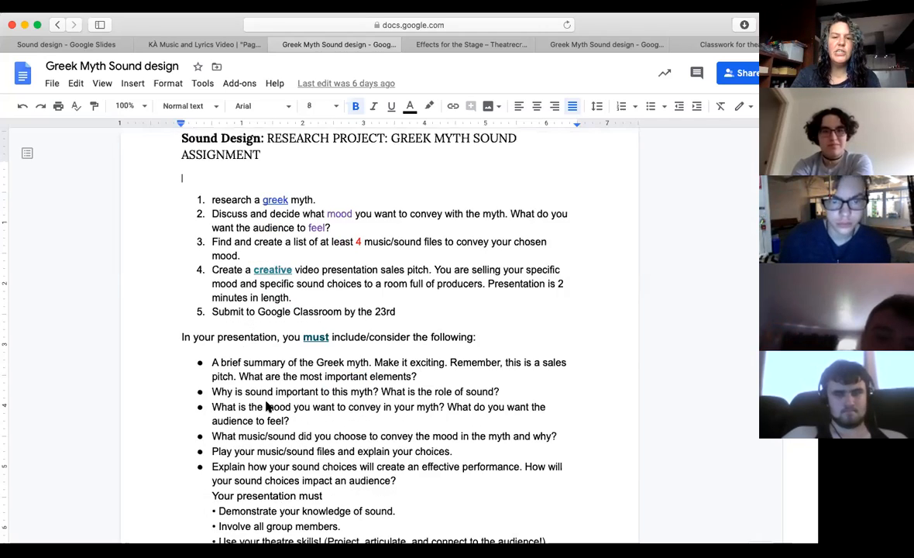
scroll(267, 406, down, 3)
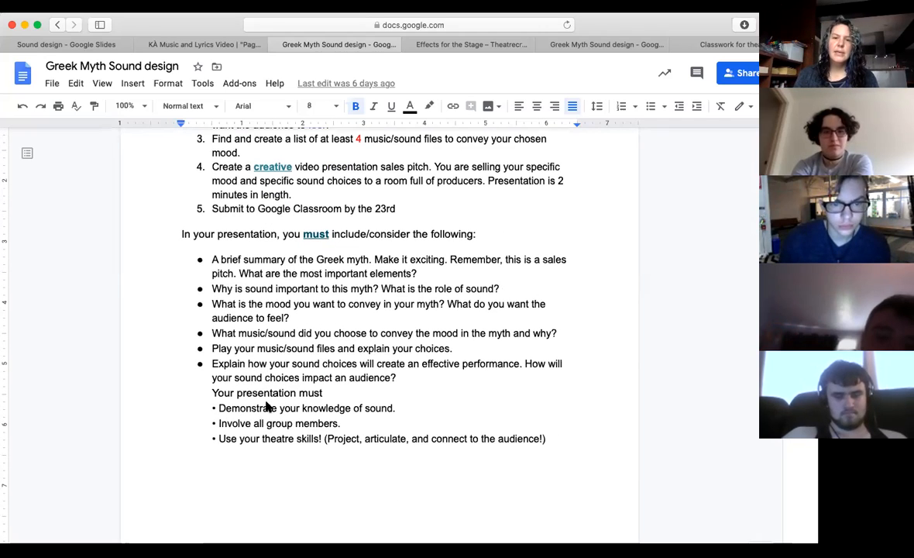